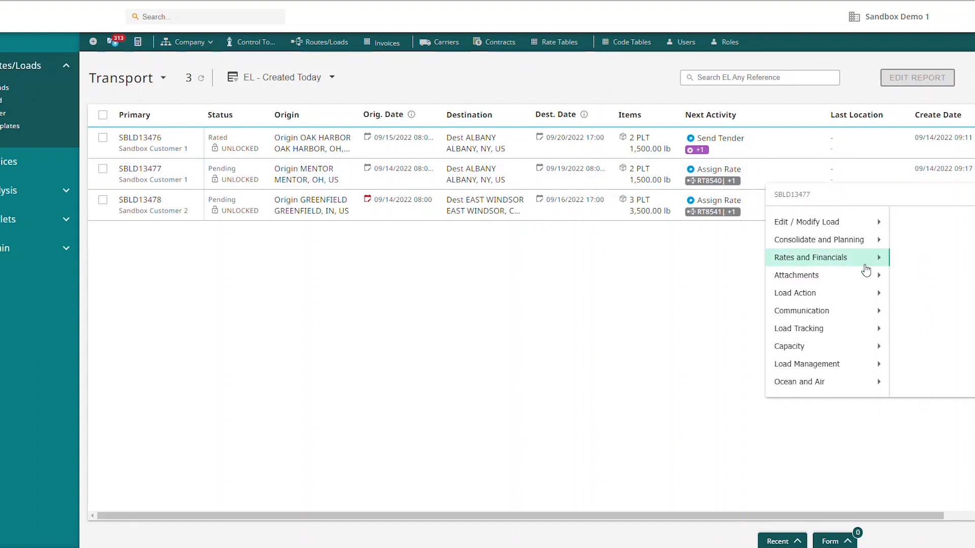
Add a carrier rate with the Manual rating method to the Mentor to Albany load, choosing MG Carrier 7 as the carrier.
{"action": "mouse_move", "coordinate": [870, 263]}
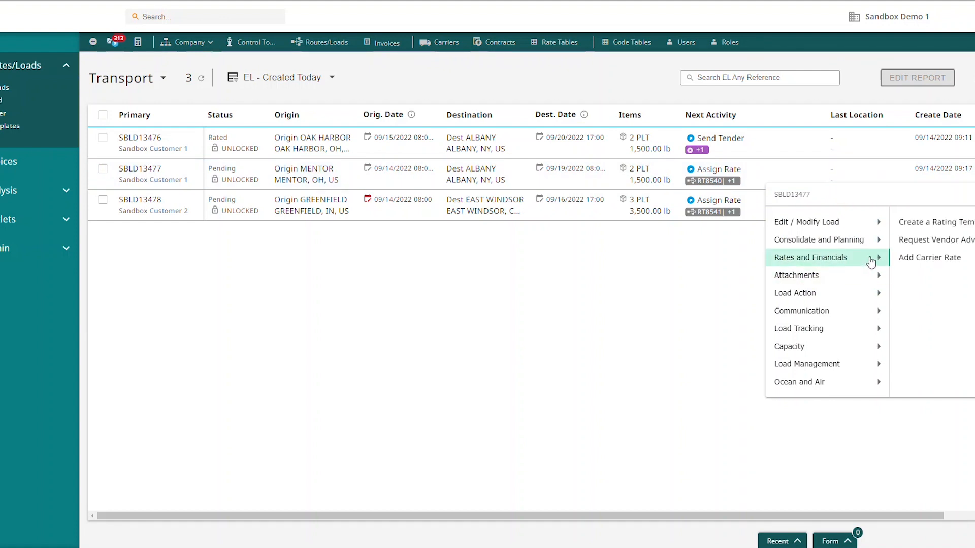
{"action": "left_click", "coordinate": [925, 259]}
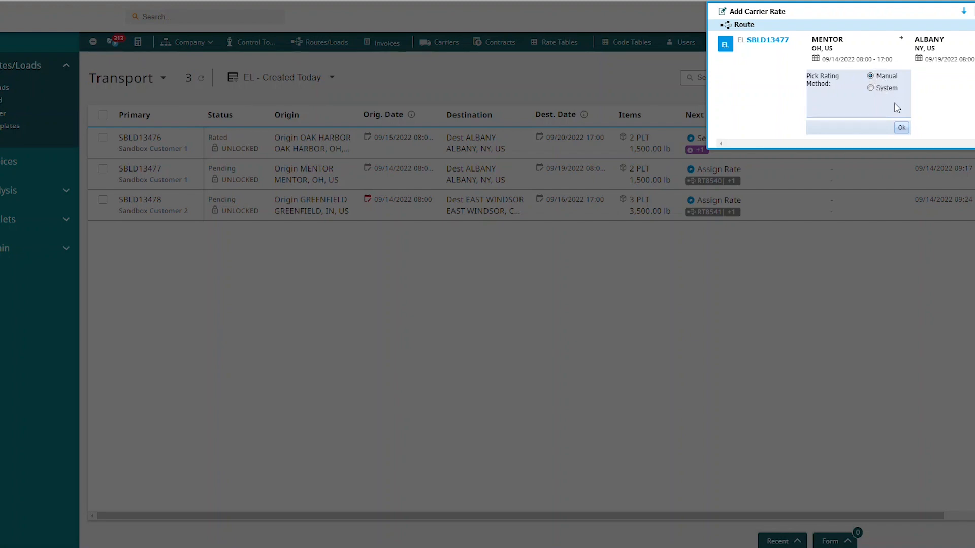
{"action": "left_click", "coordinate": [901, 127]}
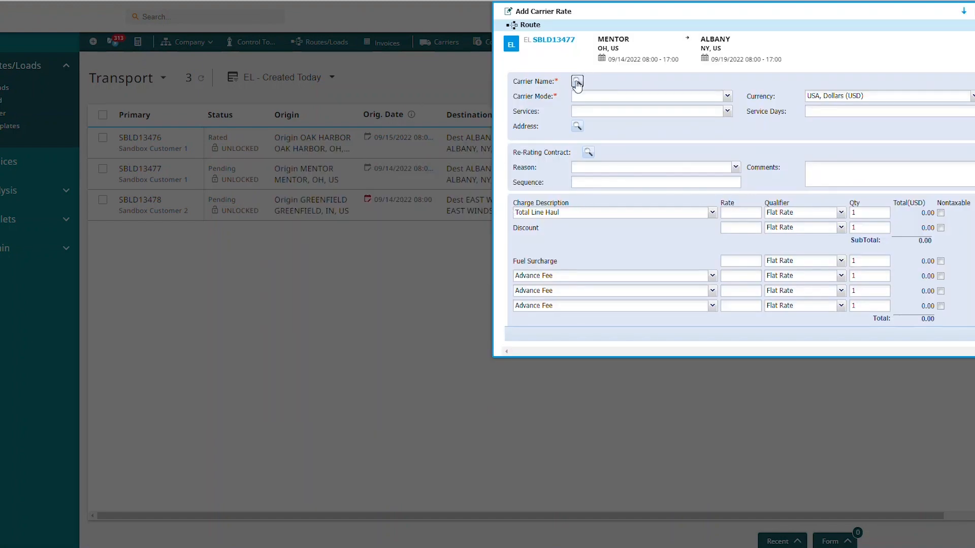
{"action": "left_click", "coordinate": [577, 82]}
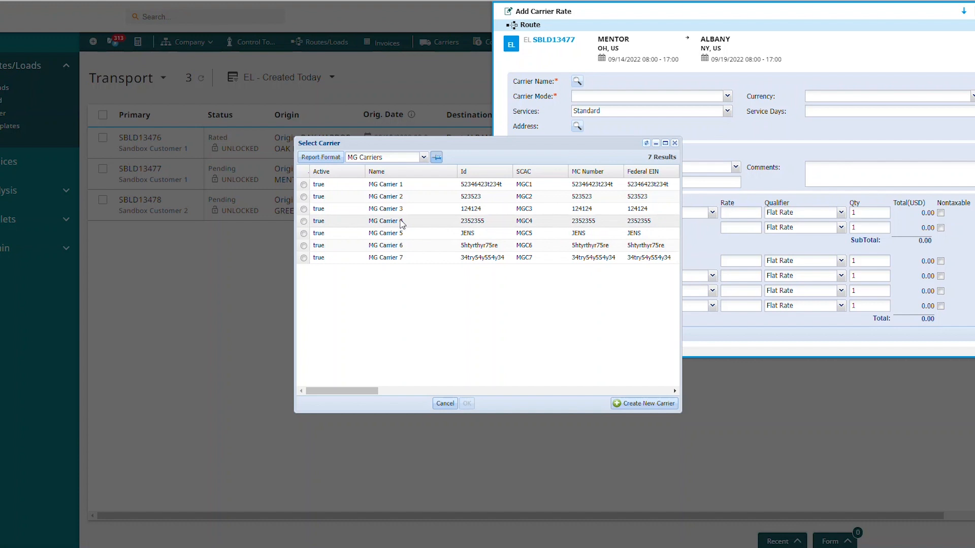
{"action": "left_click", "coordinate": [303, 258]}
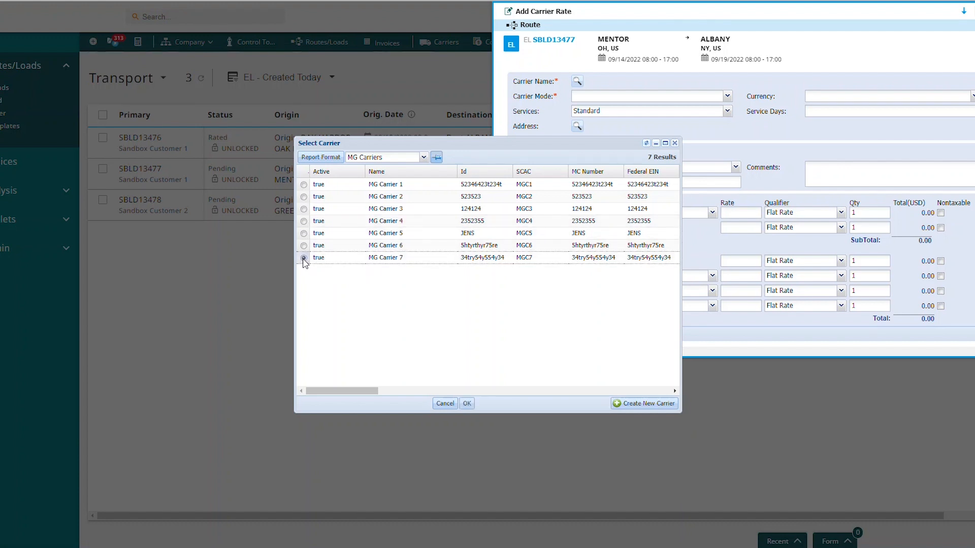
{"action": "left_click", "coordinate": [466, 404]}
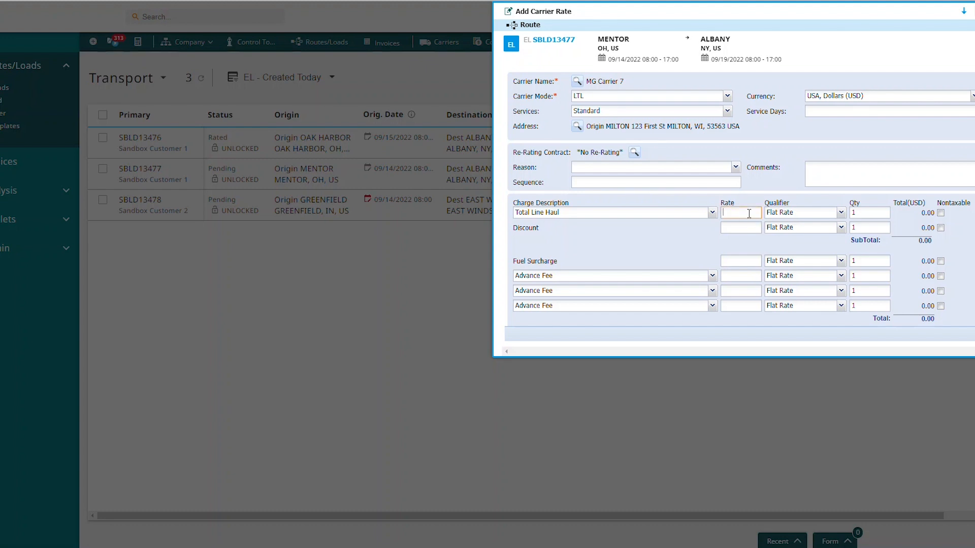
Set the Total Line Haul rate to 500 and the Fuel Surcharge to 32 with the Percent qualifier.
{"action": "type", "text": "00"}
{"action": "left_click", "coordinate": [841, 261]}
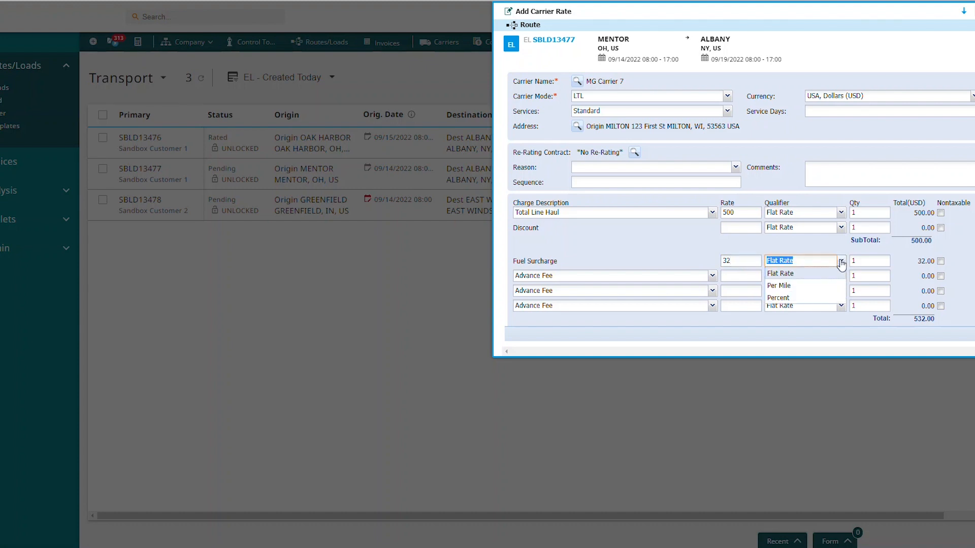
{"action": "left_click", "coordinate": [805, 298]}
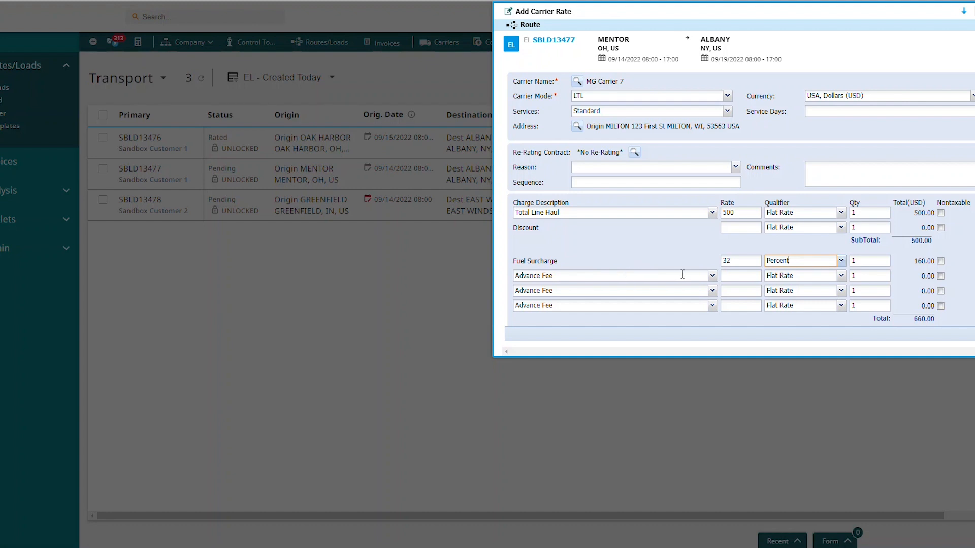
Look through the charge types available for the first additional charge line without choosing another one.
{"action": "left_click", "coordinate": [712, 276]}
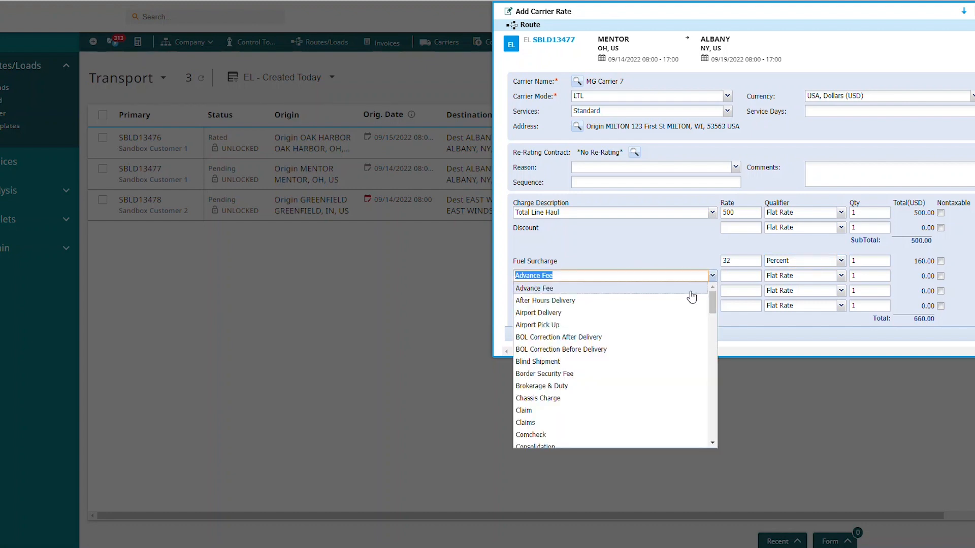
{"action": "scroll", "coordinate": [633, 343], "scroll_direction": "down", "scroll_amount": 3}
{"action": "scroll", "coordinate": [634, 346], "scroll_direction": "down", "scroll_amount": 8}
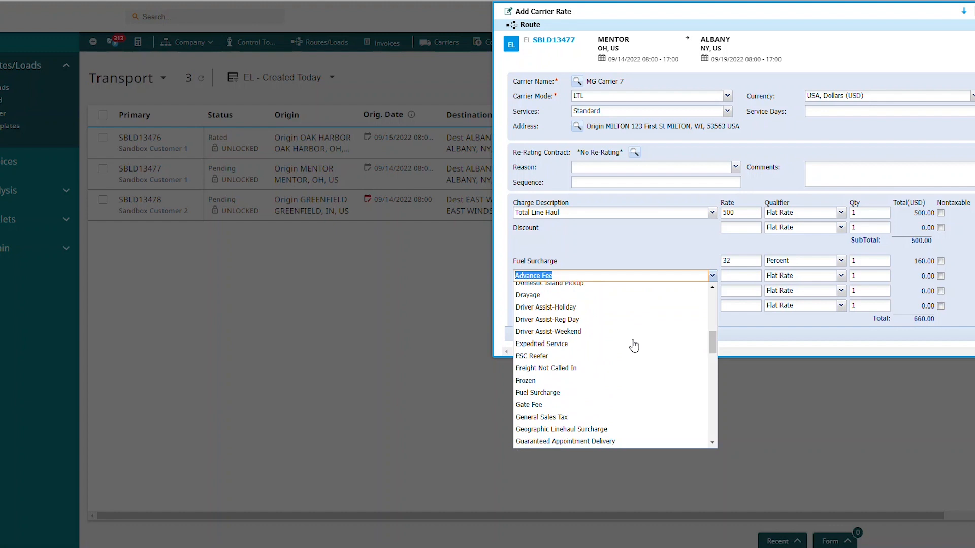
{"action": "scroll", "coordinate": [633, 343], "scroll_direction": "down", "scroll_amount": 3}
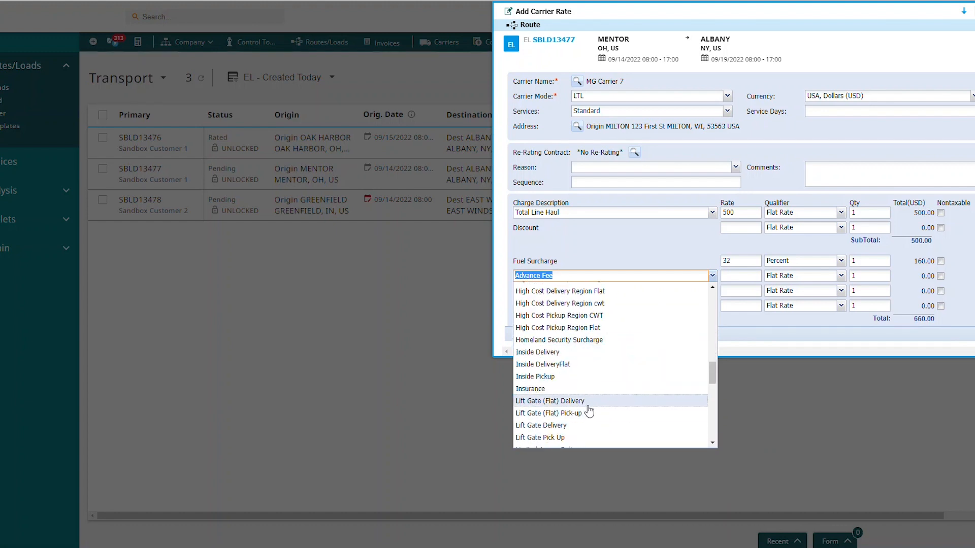
{"action": "scroll", "coordinate": [599, 412], "scroll_direction": "down", "scroll_amount": 3}
{"action": "left_click", "coordinate": [625, 237]}
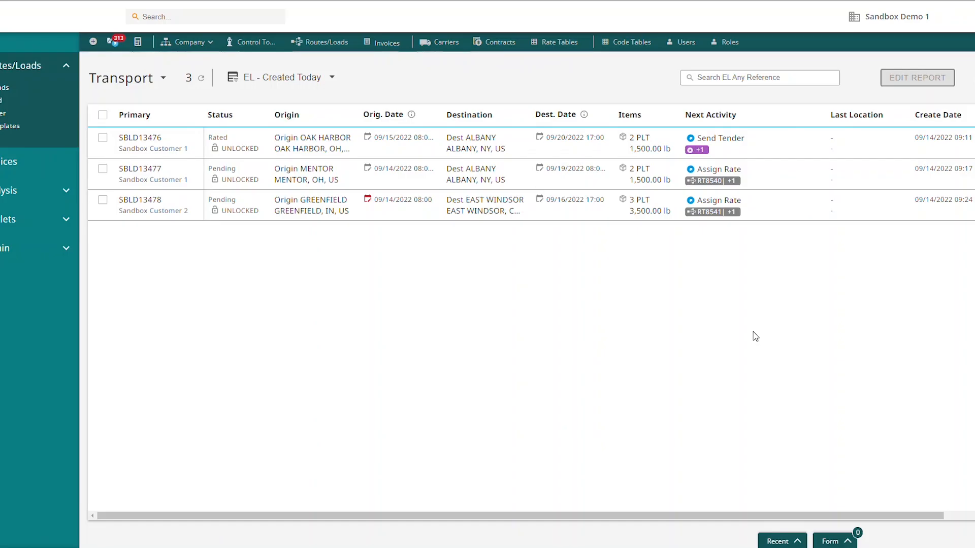
Refresh the load list and check the carrier and total cost in the Mentor to Albany load's summary.
{"action": "left_click", "coordinate": [201, 78]}
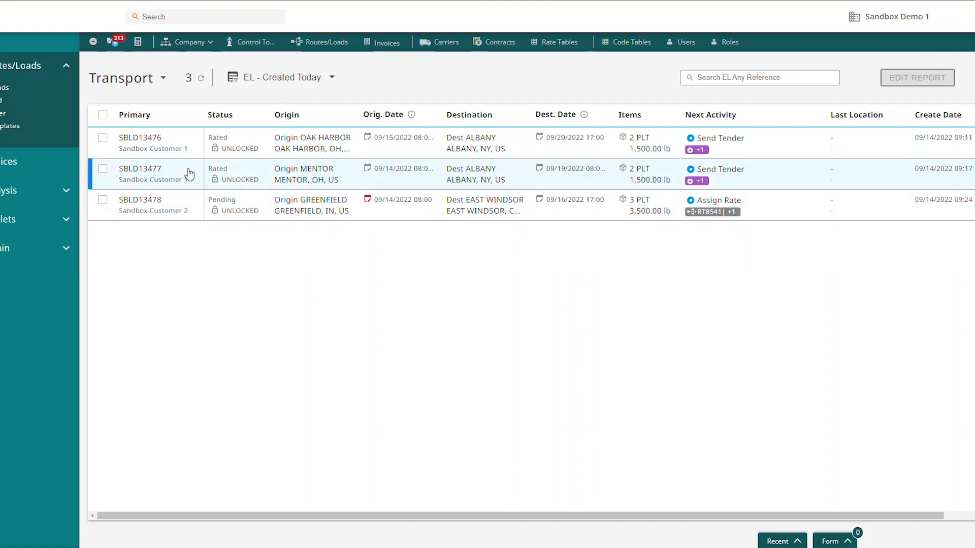
{"action": "left_click", "coordinate": [145, 168]}
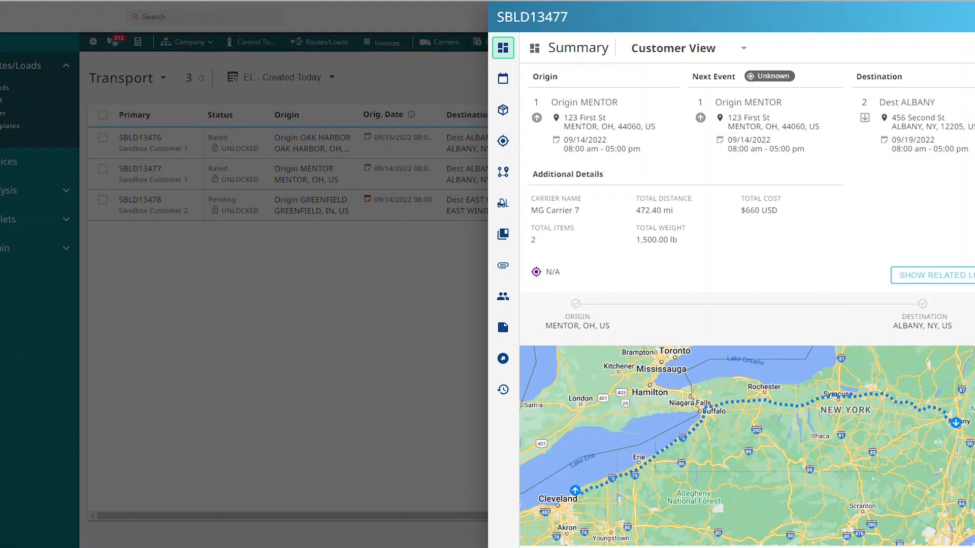
{"action": "left_click", "coordinate": [970, 17]}
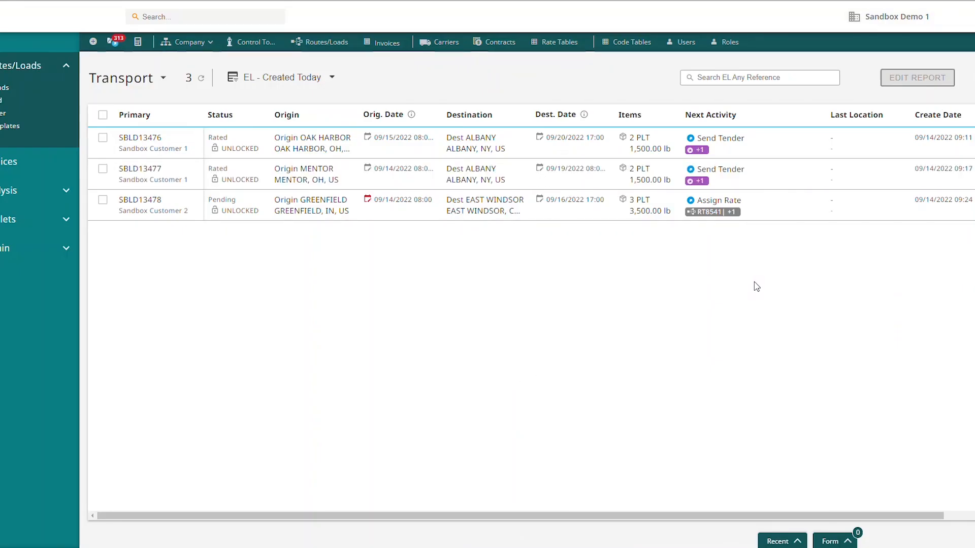
Start the Assign Rate action for the Greenfield to East Windsor load with the rate type Carrier Rate (Manual).
{"action": "left_click", "coordinate": [103, 201]}
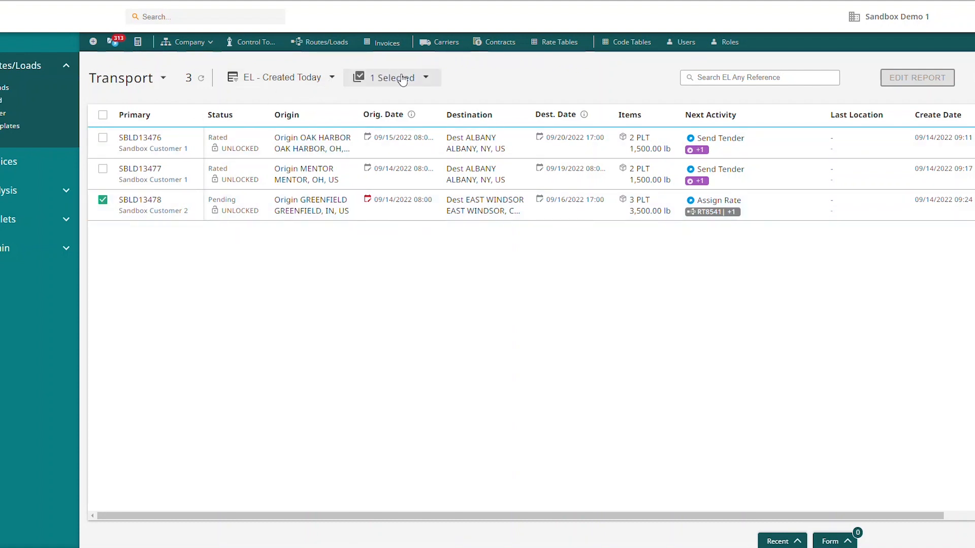
{"action": "left_click", "coordinate": [425, 79]}
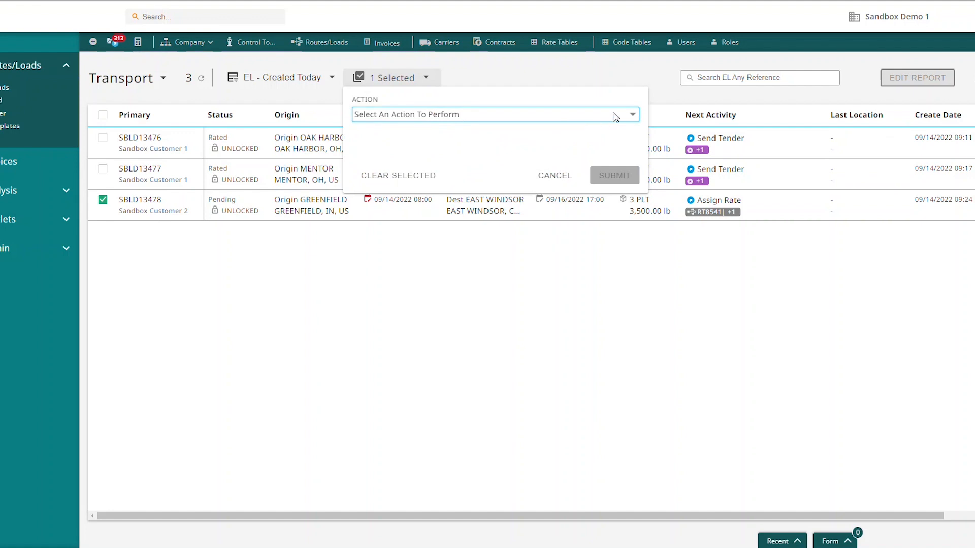
{"action": "left_click", "coordinate": [634, 115]}
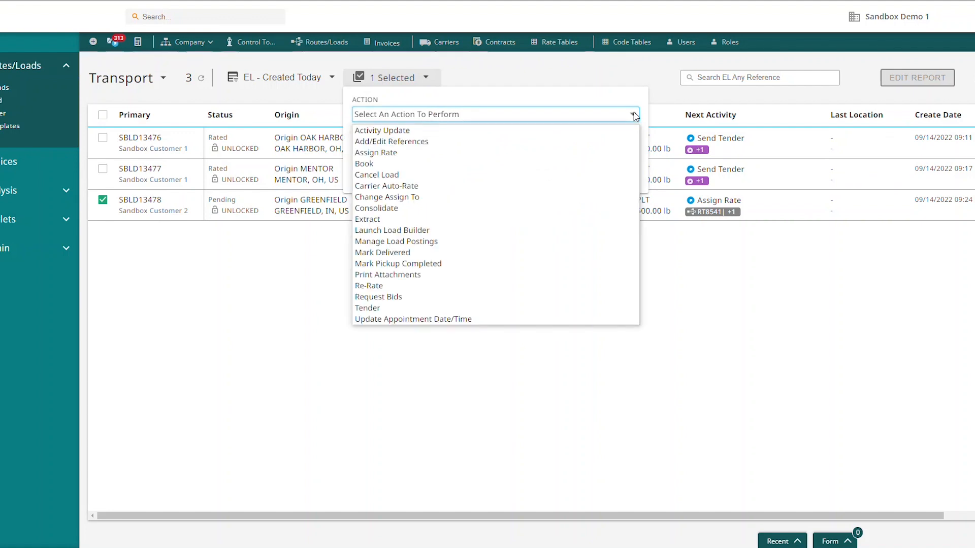
{"action": "left_click", "coordinate": [375, 153]}
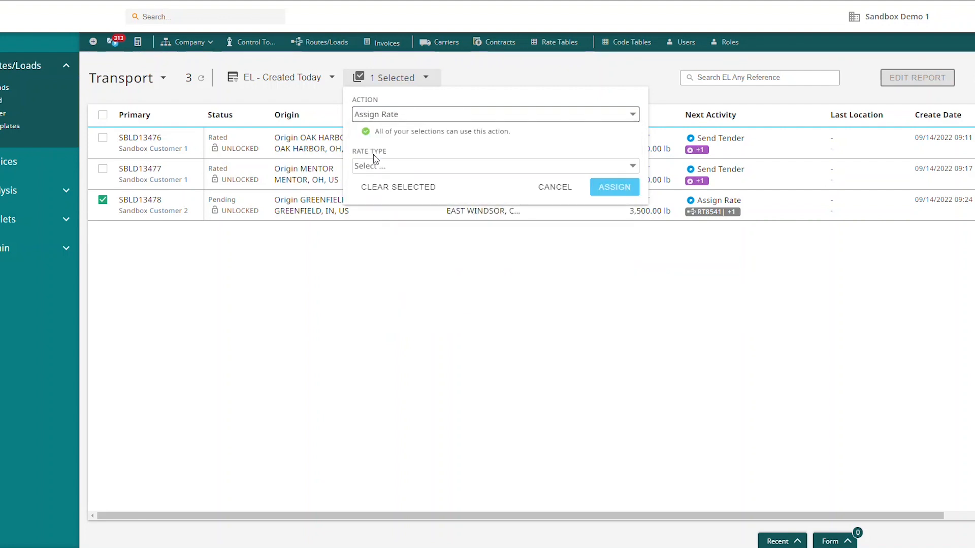
{"action": "left_click", "coordinate": [634, 167]}
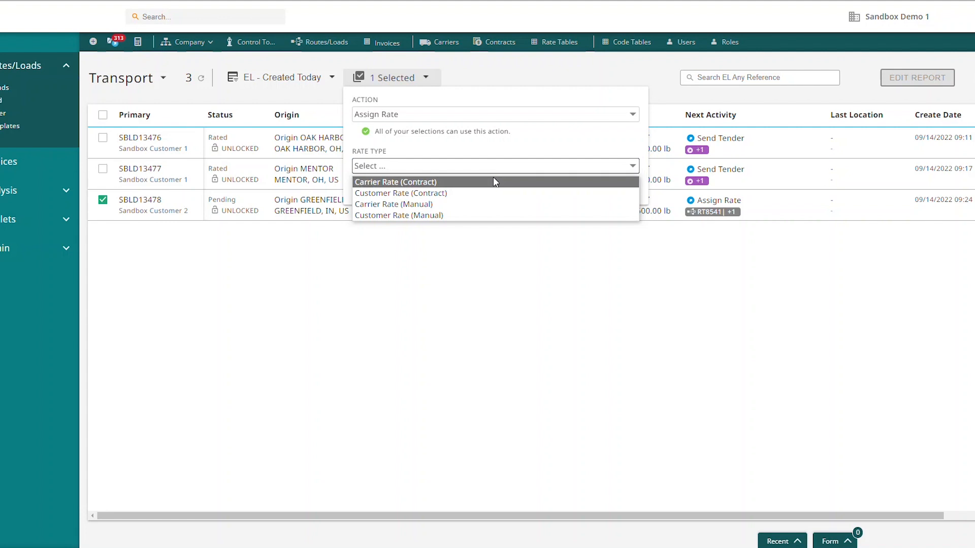
{"action": "left_click", "coordinate": [427, 205]}
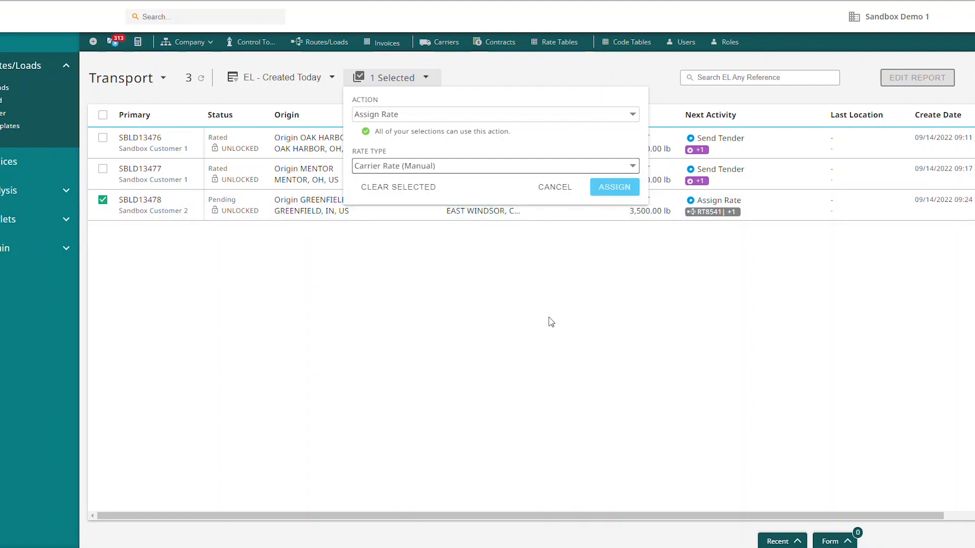
{"action": "left_click", "coordinate": [614, 188]}
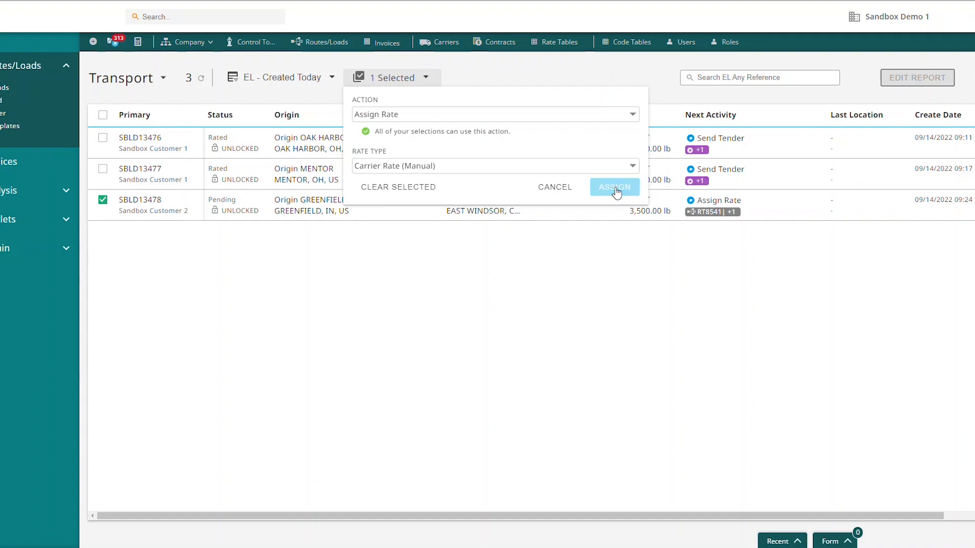
Search the carriers for "mg ca", choose MG Carrier 3, and set the Linehaul rate to 1200.
{"action": "left_click", "coordinate": [332, 299]}
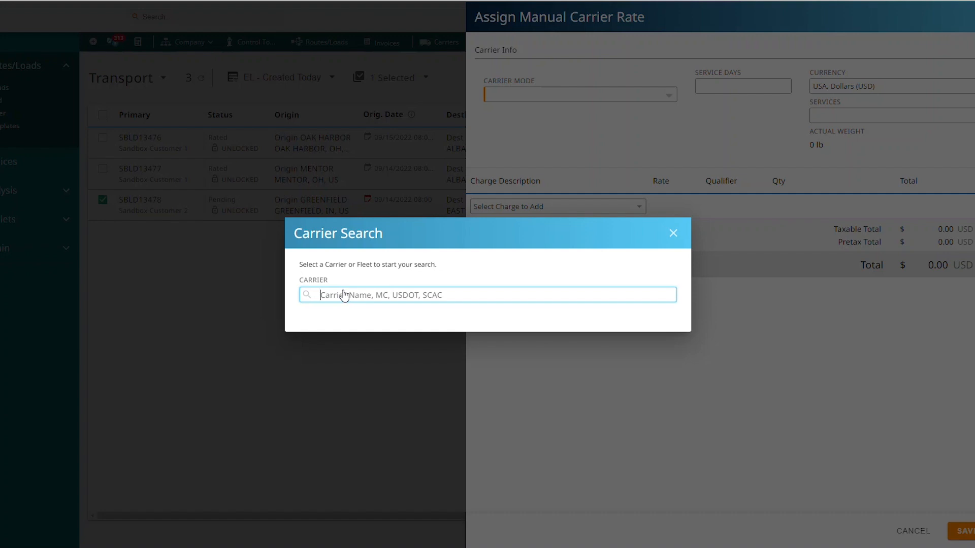
{"action": "type", "text": "mg ca"}
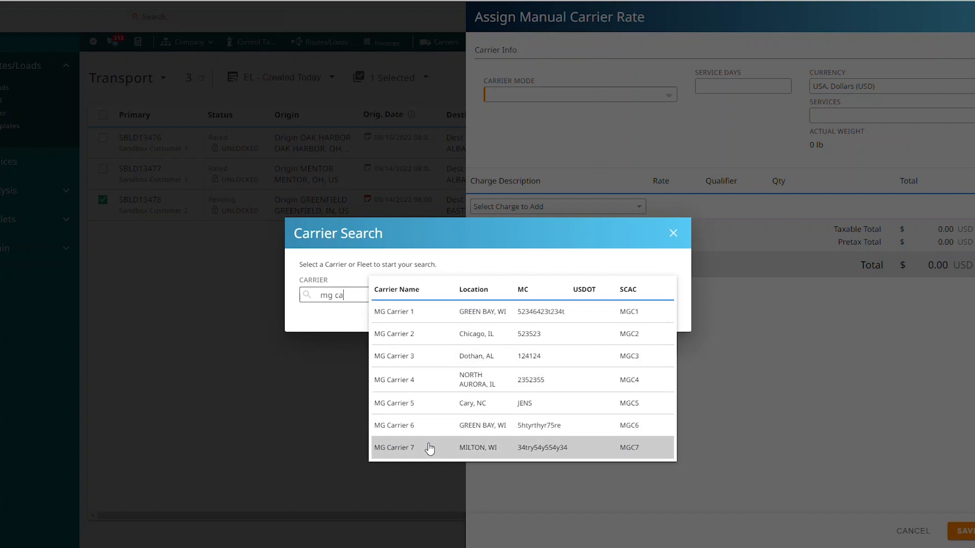
{"action": "left_click", "coordinate": [403, 360]}
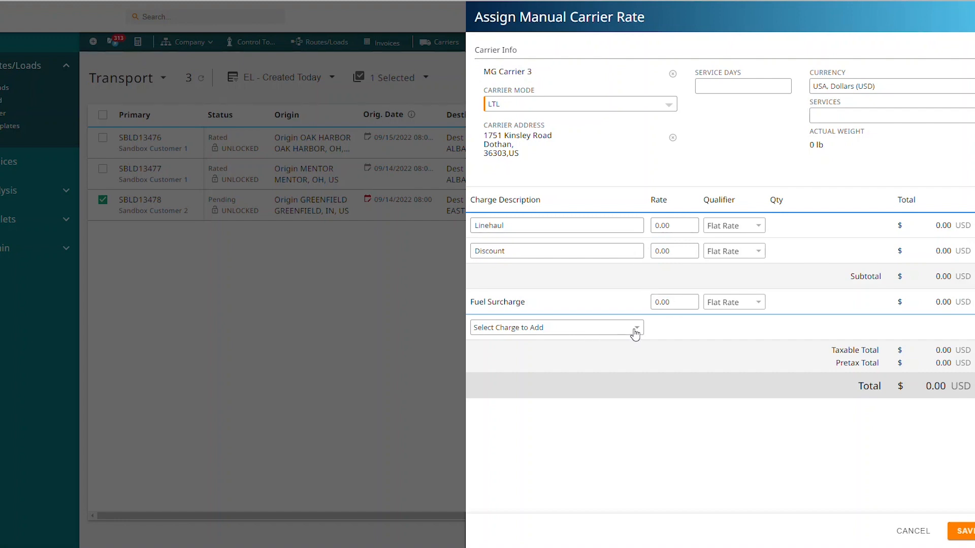
{"action": "left_click_drag", "start_coordinate": [672, 225], "coordinate": [642, 223]}
{"action": "type", "text": "1200"}
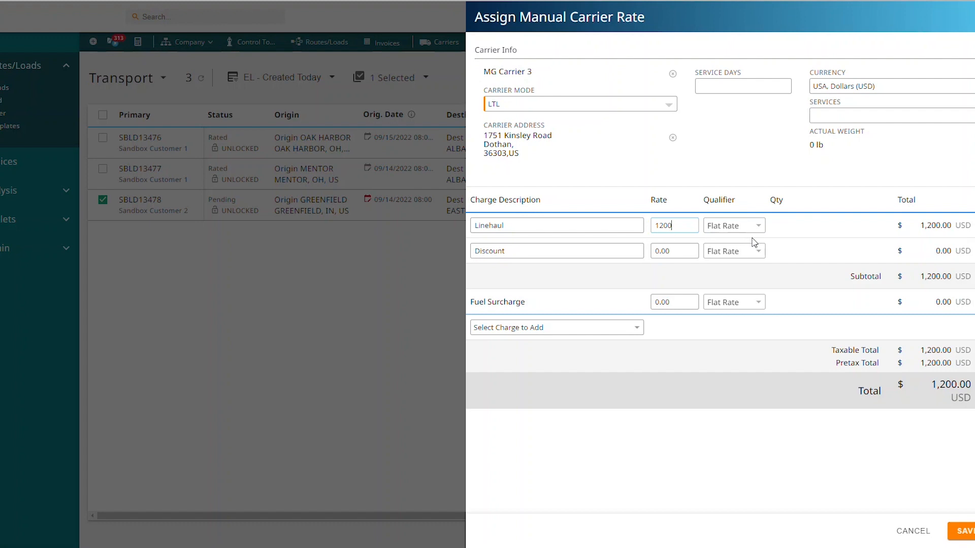
Add a Lumper Fee charge of 150 and save the manual carrier rate.
{"action": "left_click", "coordinate": [636, 329]}
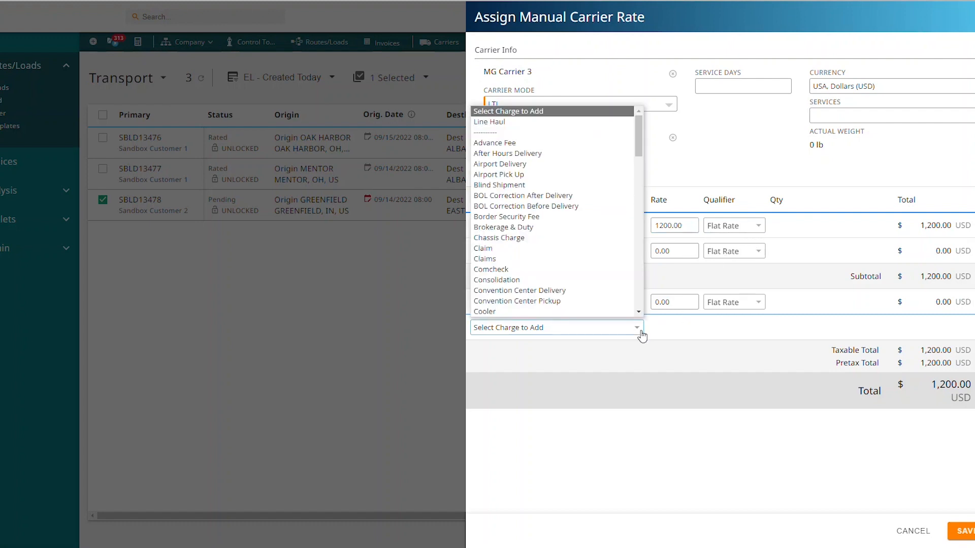
{"action": "scroll", "coordinate": [602, 218], "scroll_direction": "down", "scroll_amount": 3}
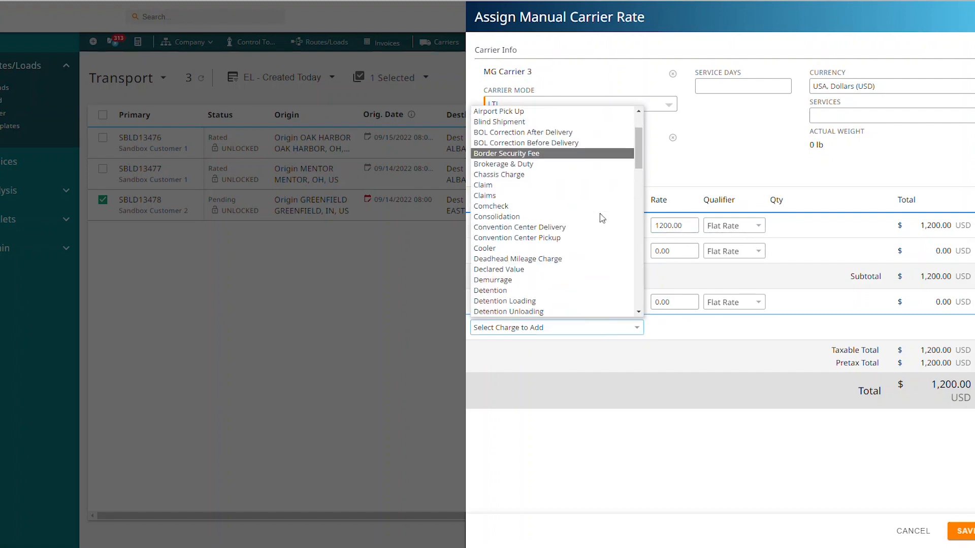
{"action": "scroll", "coordinate": [602, 218], "scroll_direction": "down", "scroll_amount": 2}
{"action": "type", "text": "lu"}
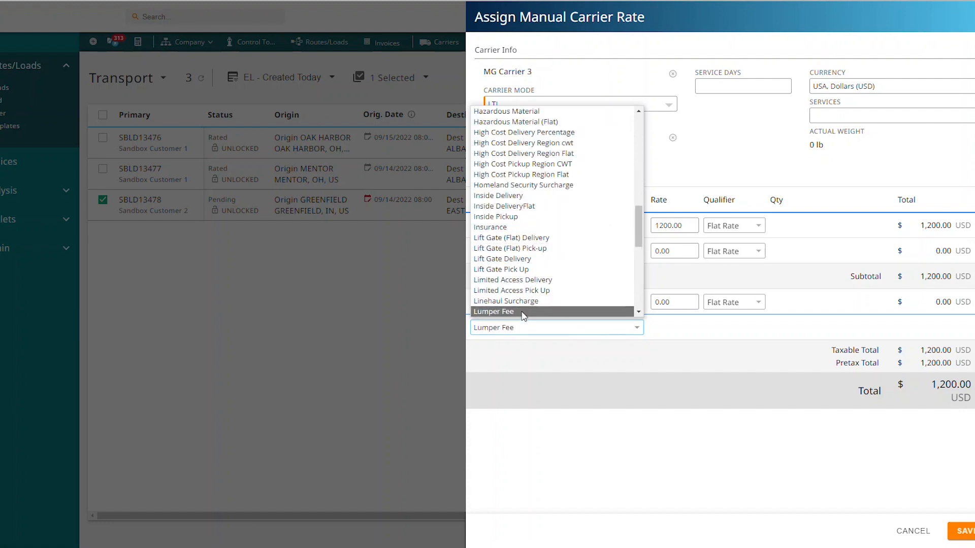
{"action": "left_click", "coordinate": [604, 312]}
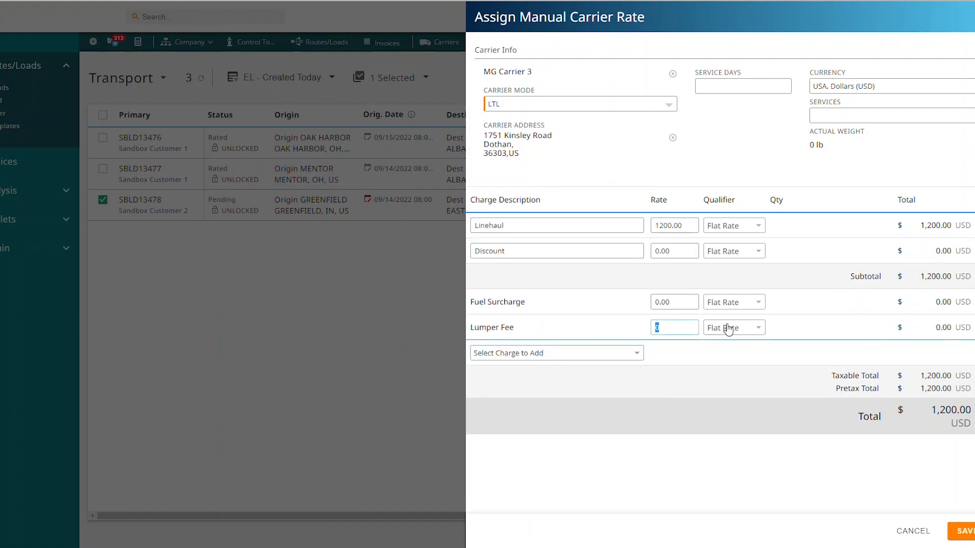
{"action": "type", "text": "150"}
{"action": "left_click", "coordinate": [967, 533]}
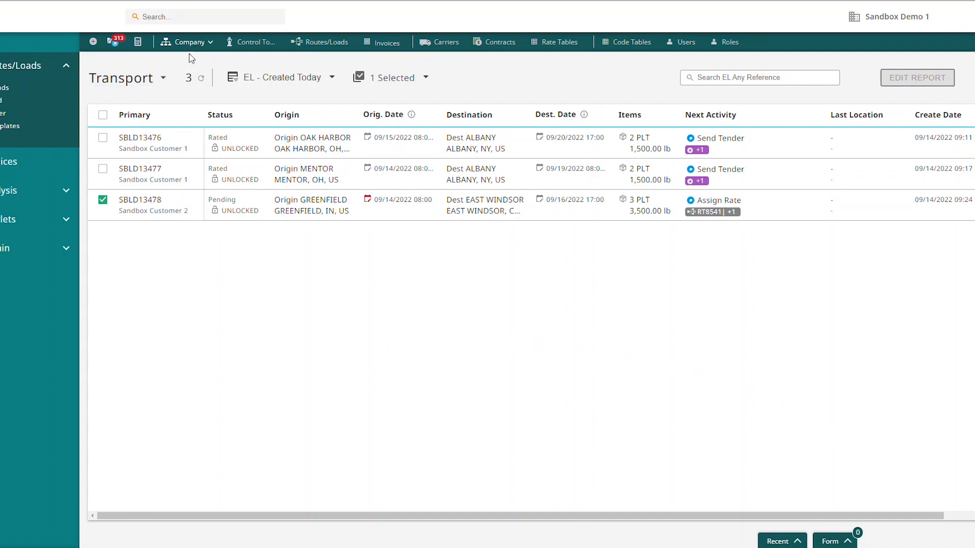
Refresh the load list and check the carrier and total cost in the Greenfield to East Windsor load's summary.
{"action": "left_click", "coordinate": [202, 79]}
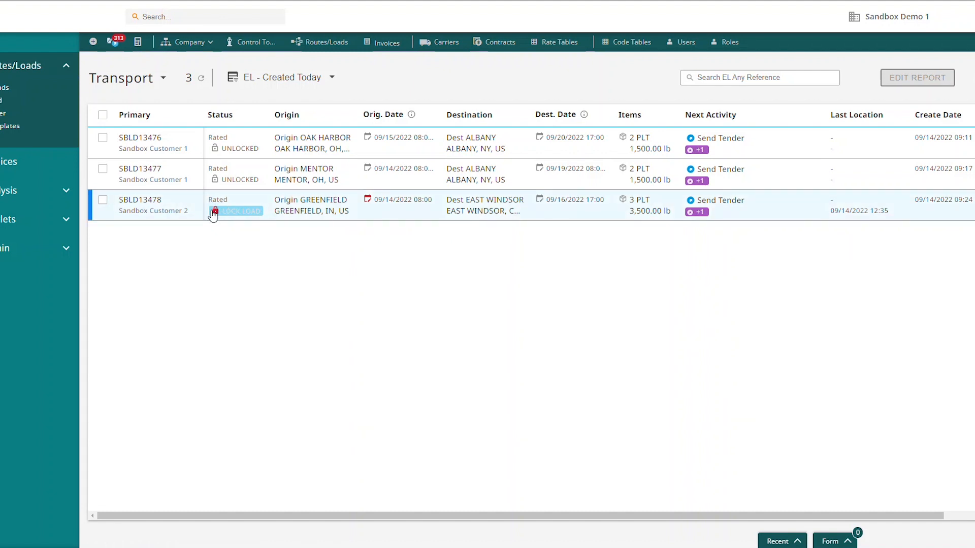
{"action": "left_click", "coordinate": [131, 210]}
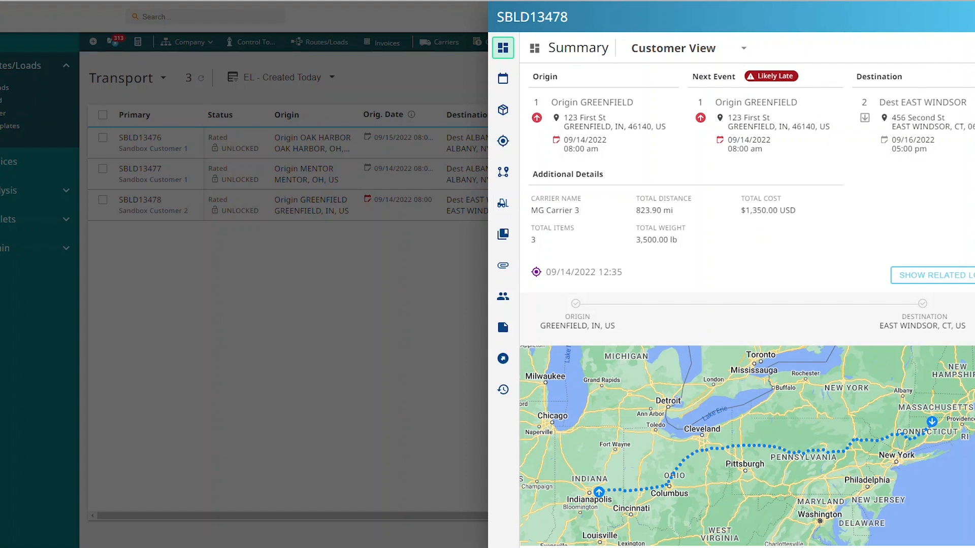
{"action": "left_click", "coordinate": [971, 17]}
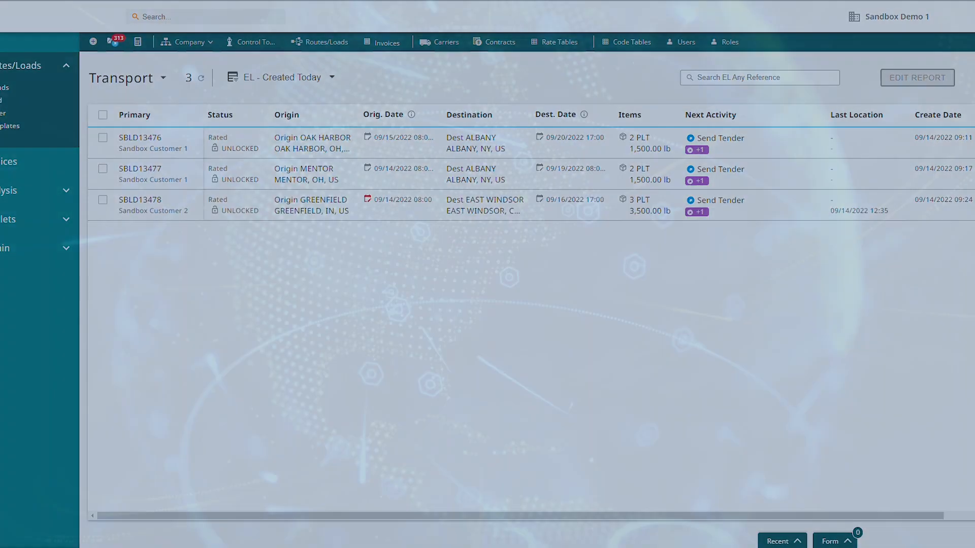